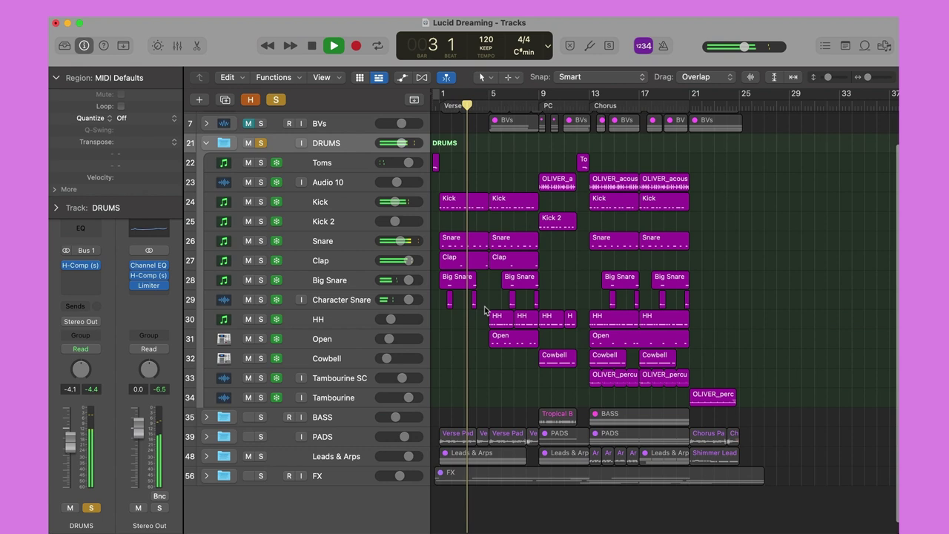
Zoom and scroll the Tracks area out to see more bars of the playing drum arrangement.
scroll(483, 306, up, 5)
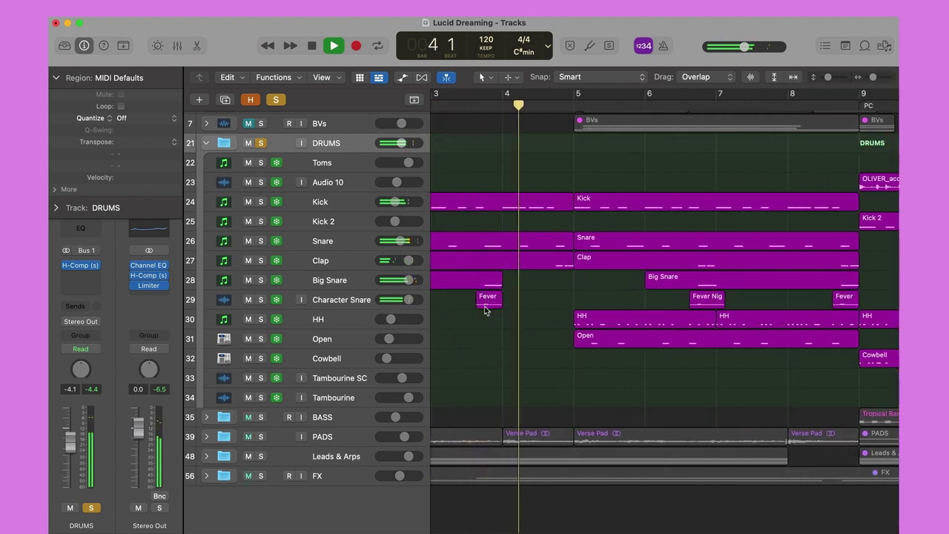
scroll(485, 306, up, 3)
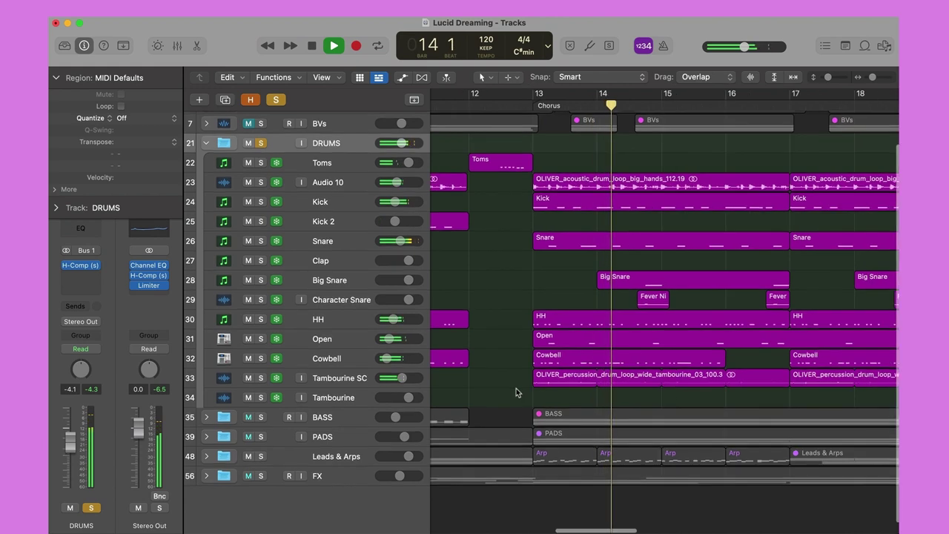
key(super+Left)
key(super+Left)
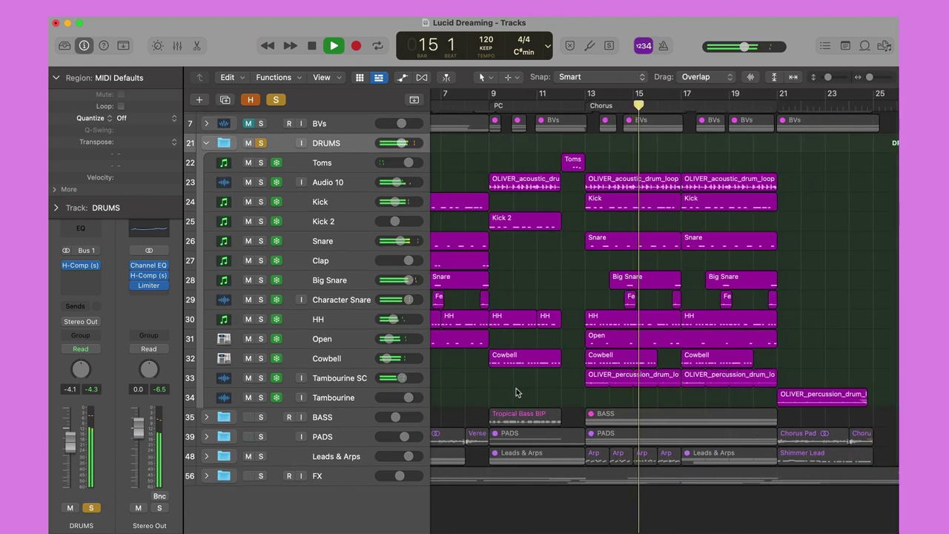
scroll(516, 393, down, 1)
scroll(516, 392, right, 2)
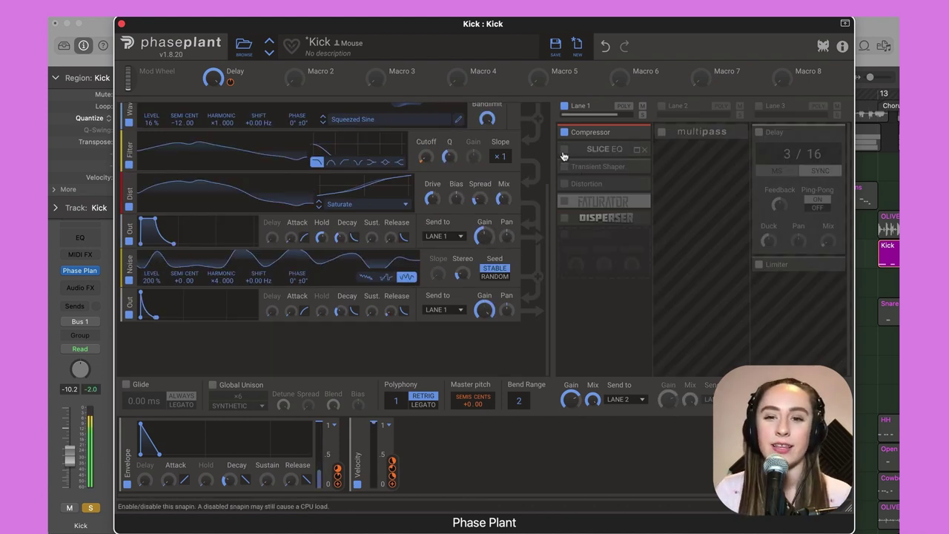
Switch on the Kick's SLICE EQ, Transient Shaper and Disperser effects, then close Phase Plant.
click(564, 151)
click(564, 166)
click(632, 168)
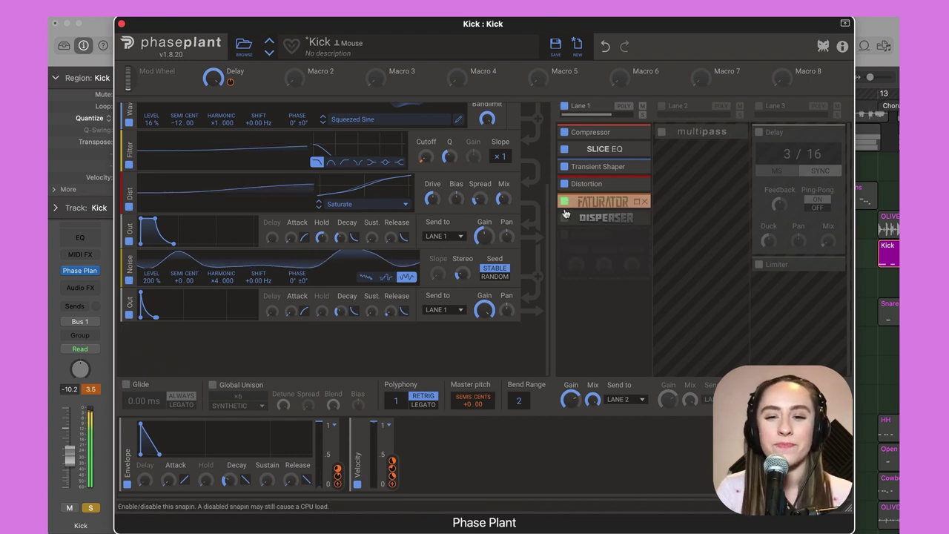
click(635, 221)
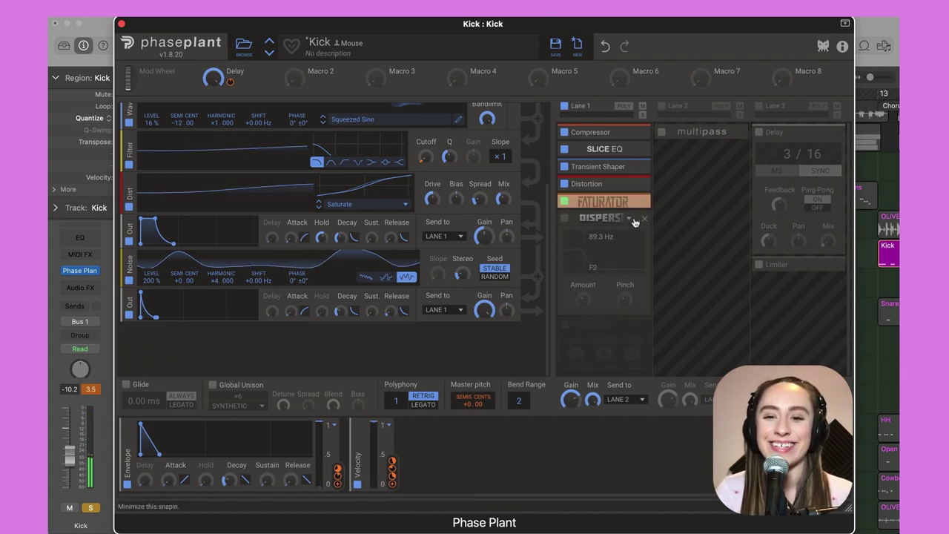
click(570, 234)
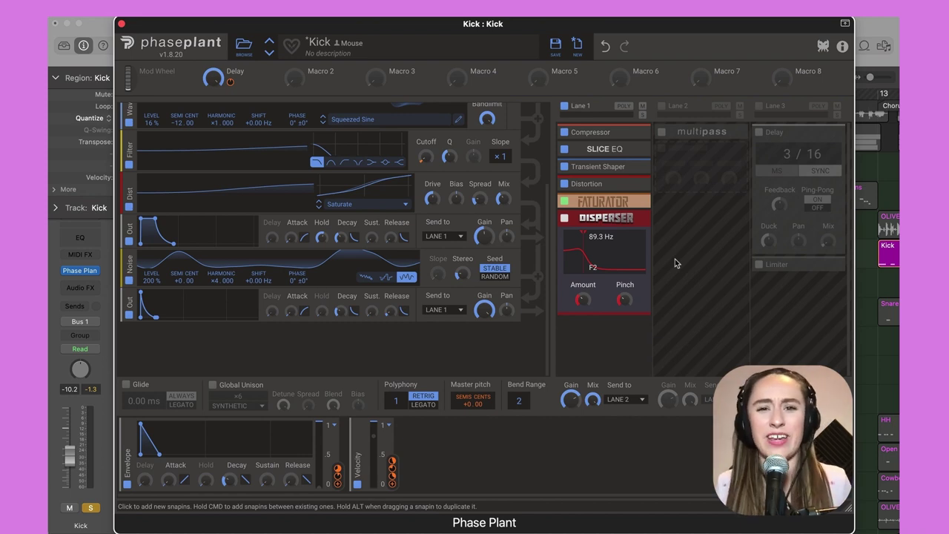
key(super+w)
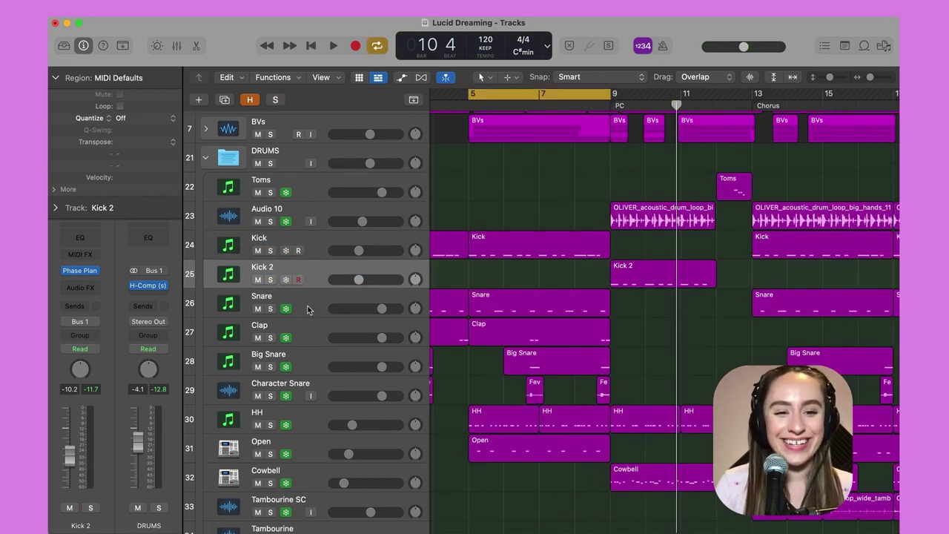
Open the Snare's Phase Plant and set the second oscillator's unison to 5 voices.
click(304, 310)
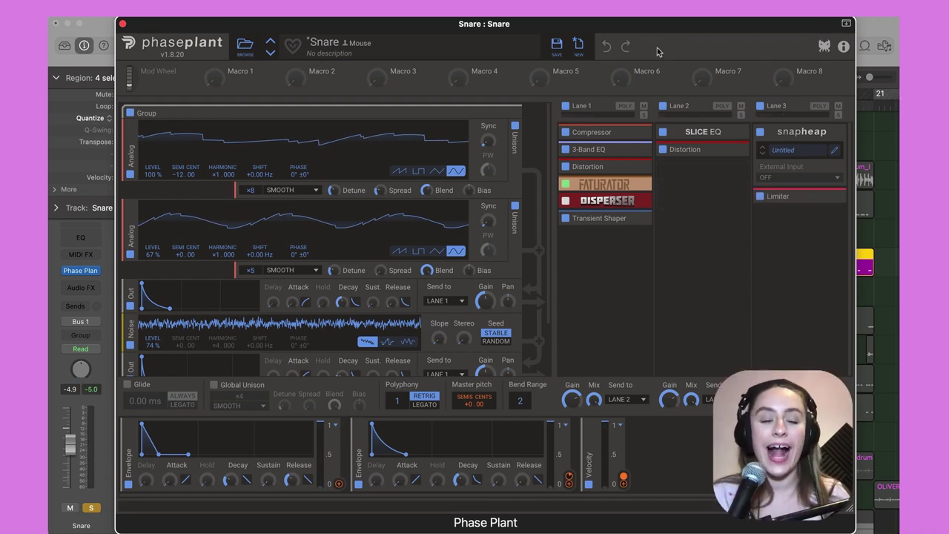
scroll(290, 288, down, 2)
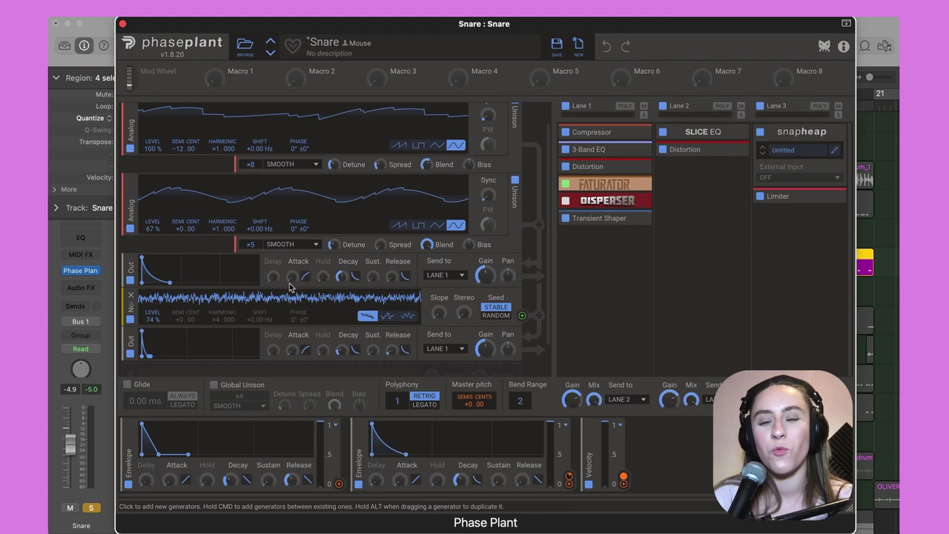
scroll(364, 286, up, 2)
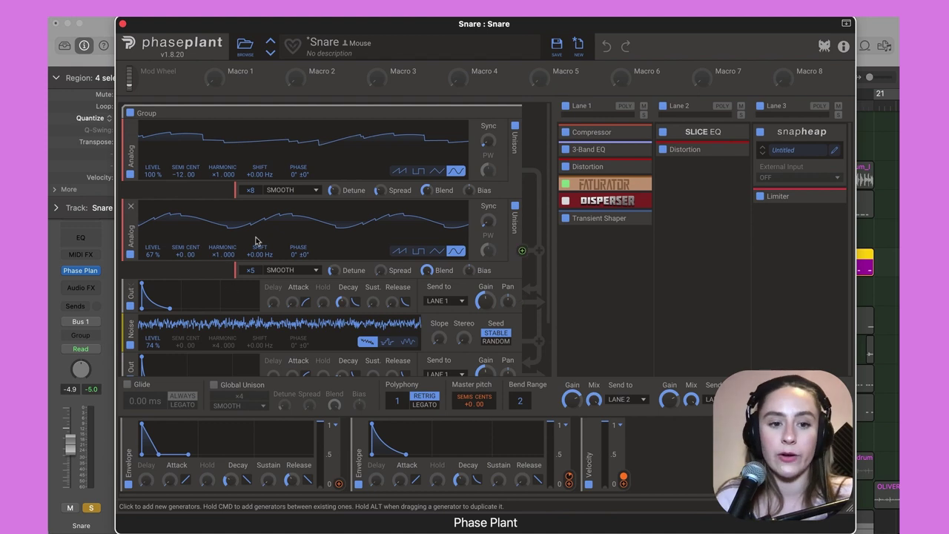
drag(248, 267, 221, 272)
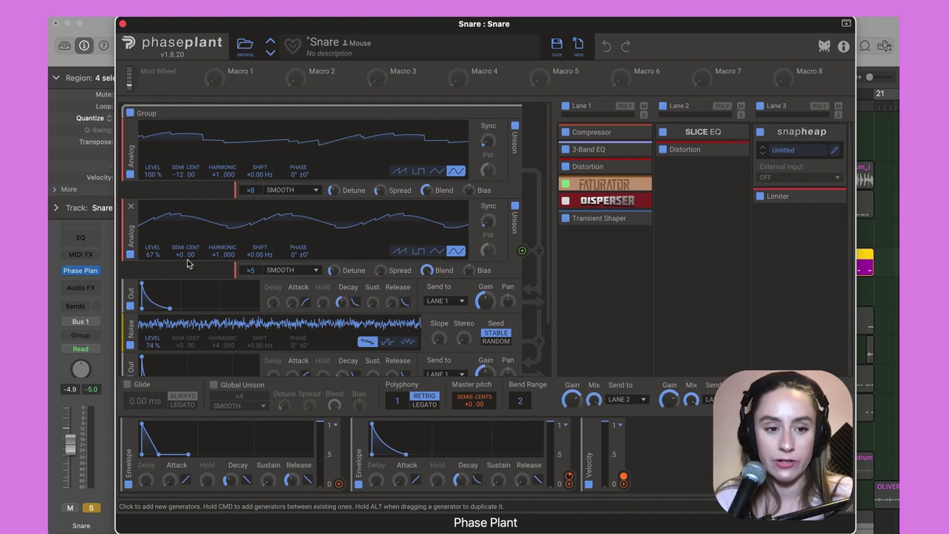
scroll(187, 263, down, 2)
scroll(152, 264, down, 2)
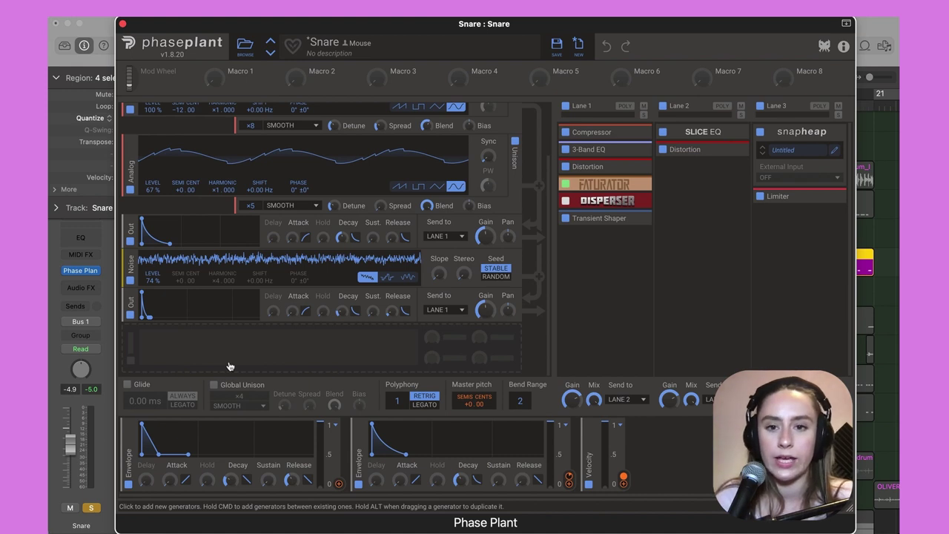
scroll(229, 366, up, 3)
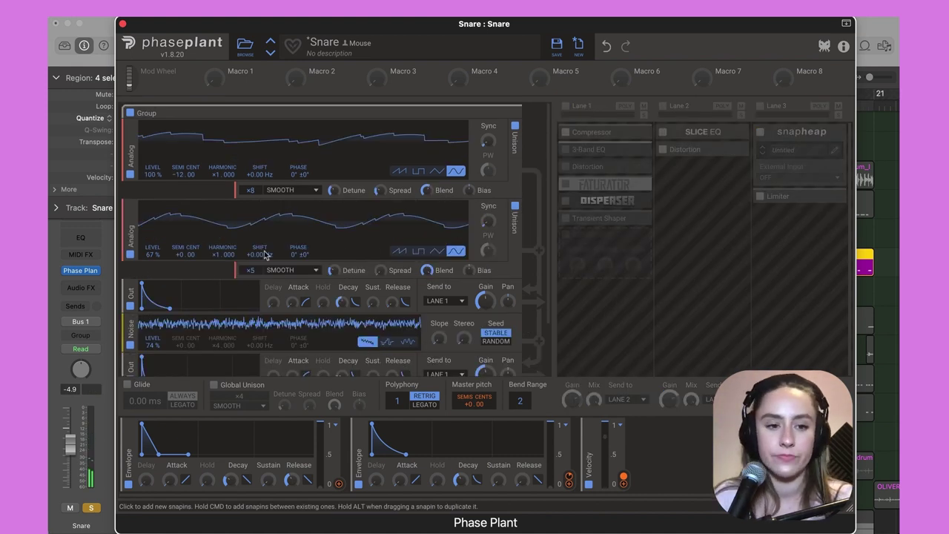
Audition the noise layer, then enable the first effect lane with its Compressor and 3-Band EQ.
click(130, 344)
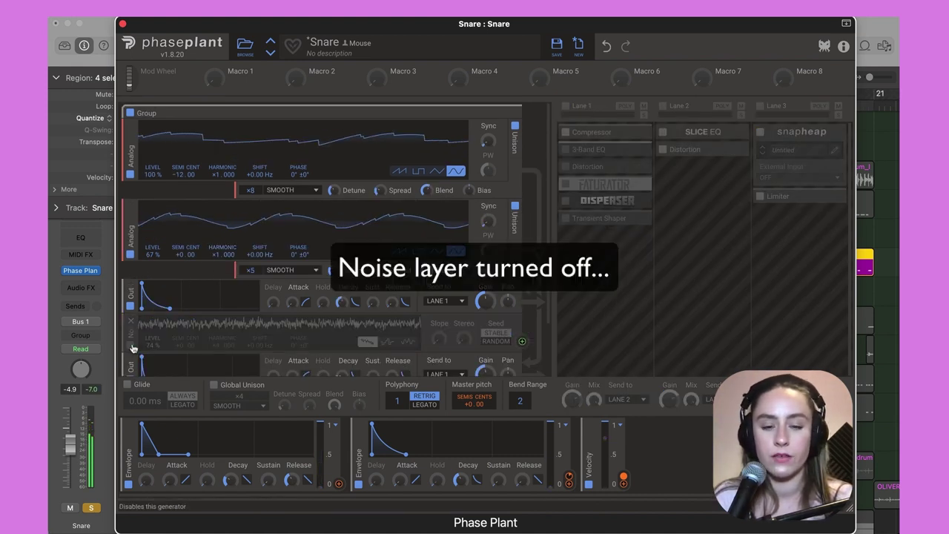
click(130, 344)
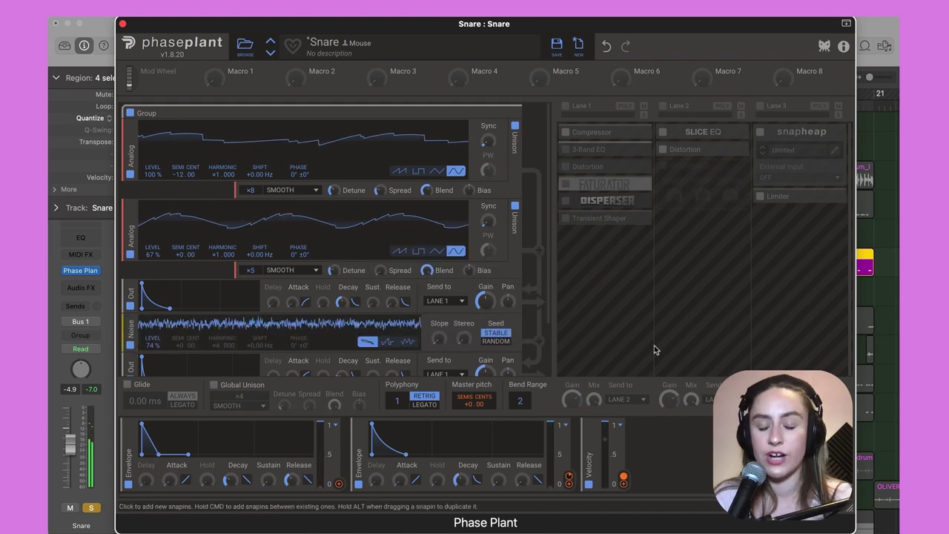
click(650, 202)
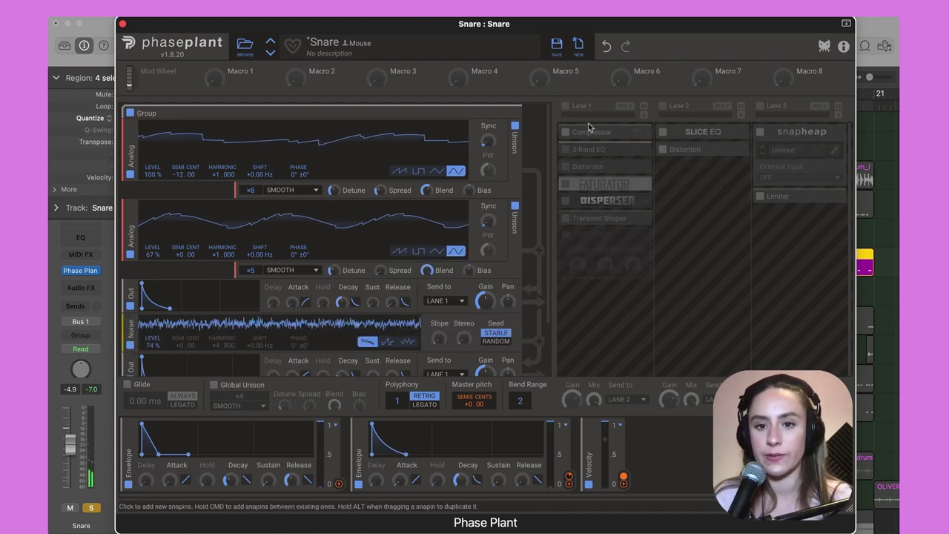
click(565, 105)
click(565, 132)
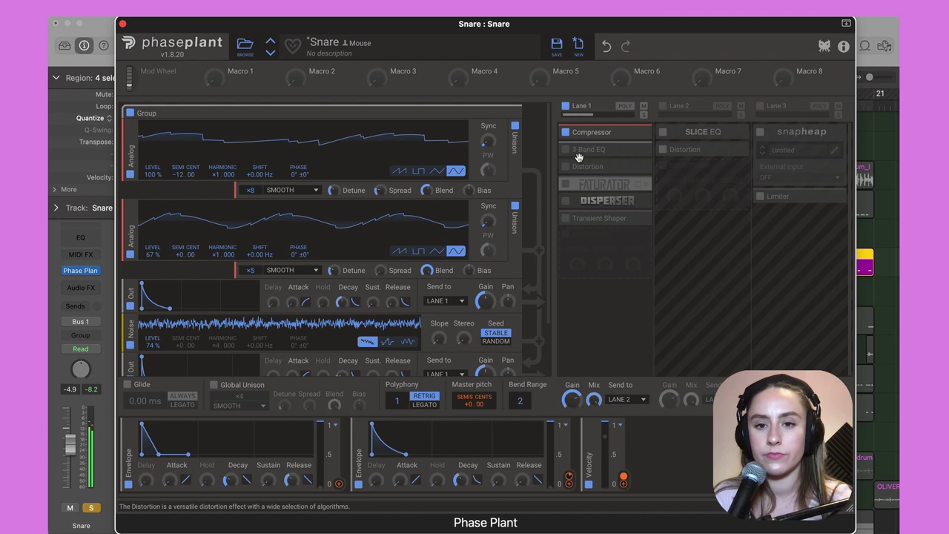
click(565, 151)
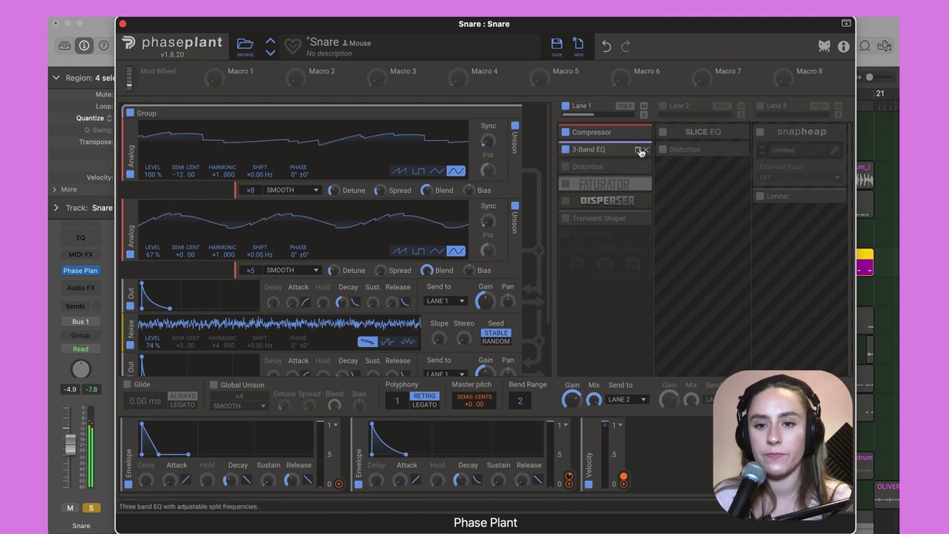
Turn on Lane 1's Distortion and Faturator effects after checking the EQ curve.
click(638, 149)
click(591, 166)
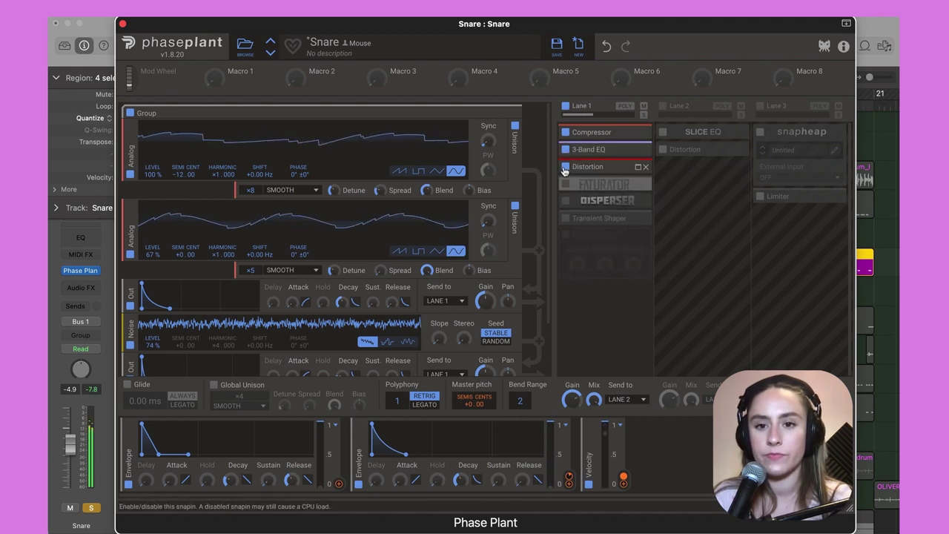
click(634, 168)
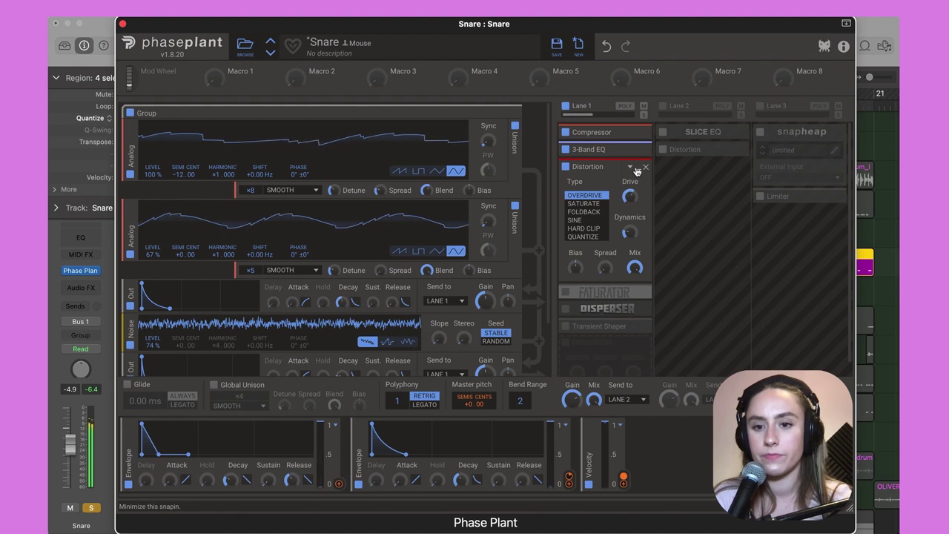
click(636, 170)
click(618, 183)
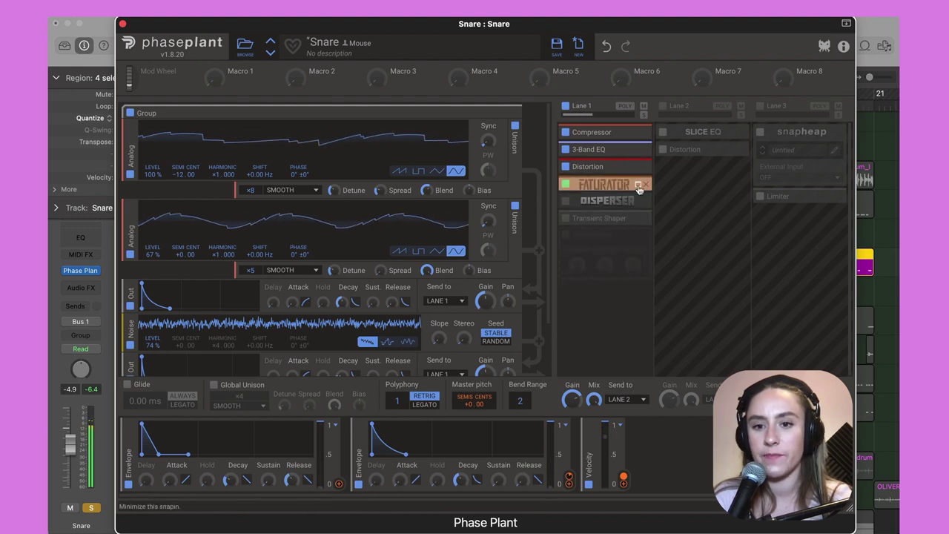
click(638, 184)
click(638, 186)
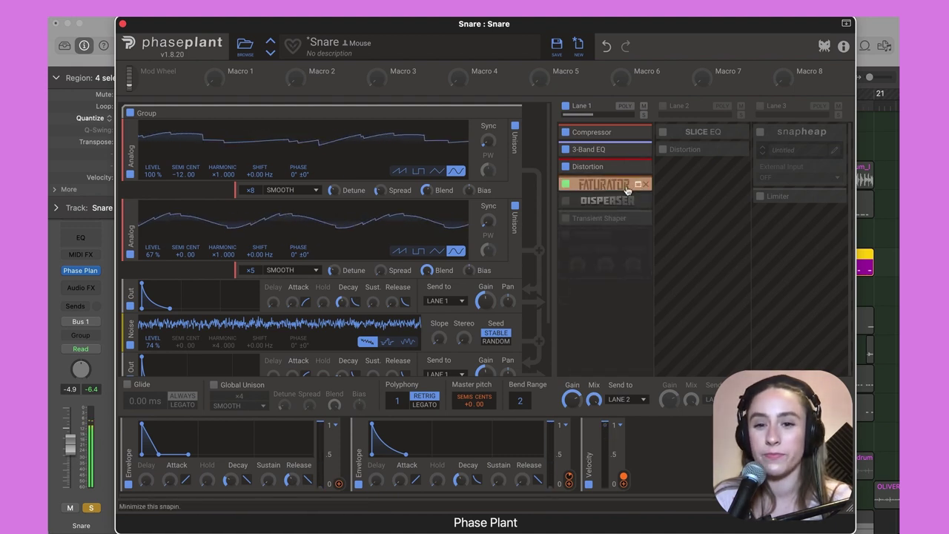
click(622, 201)
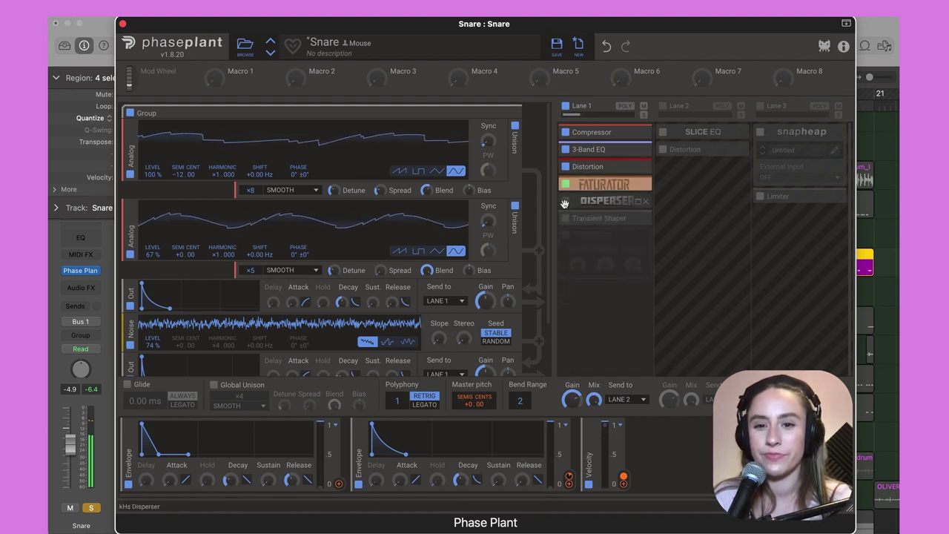
Switch on the Transient Shaper, Lane 2's Distortion and Lane 3, and open the Snap Heap editor.
click(637, 202)
click(638, 202)
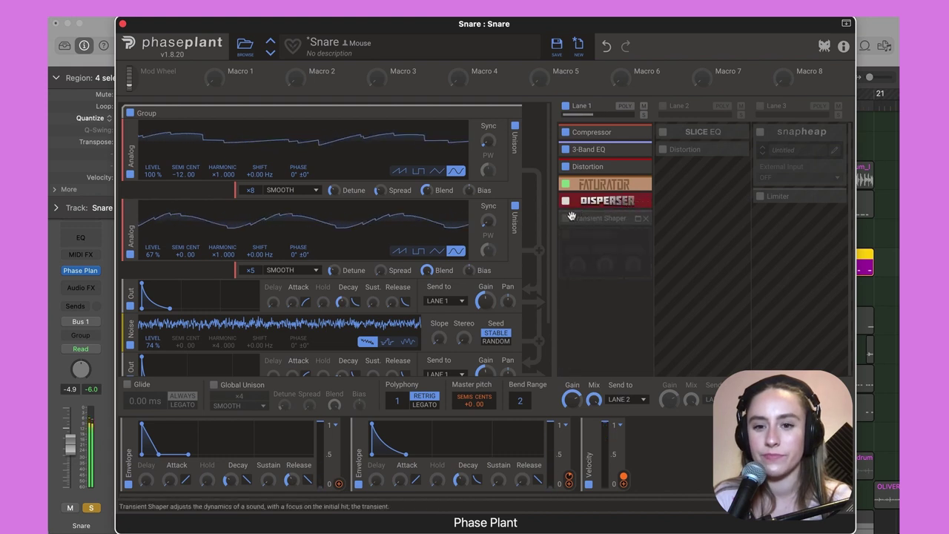
click(638, 218)
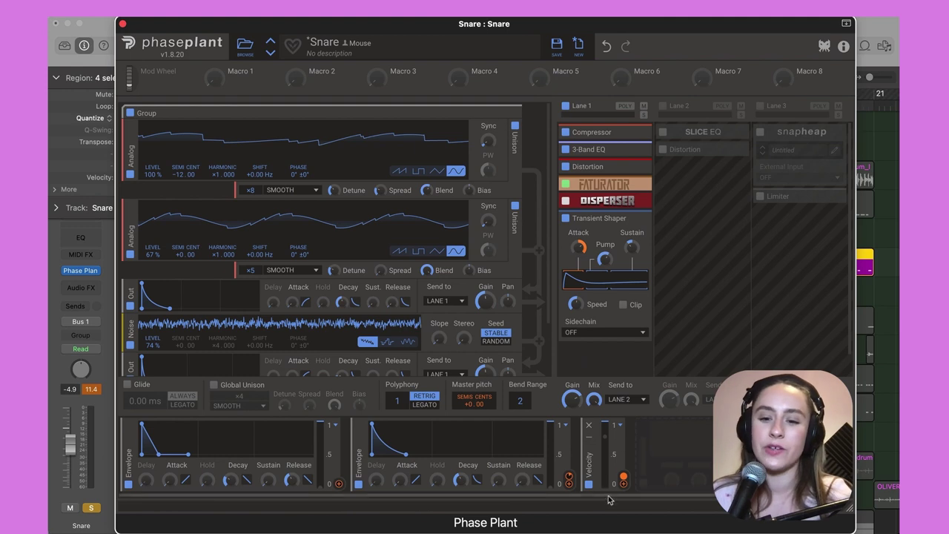
click(720, 132)
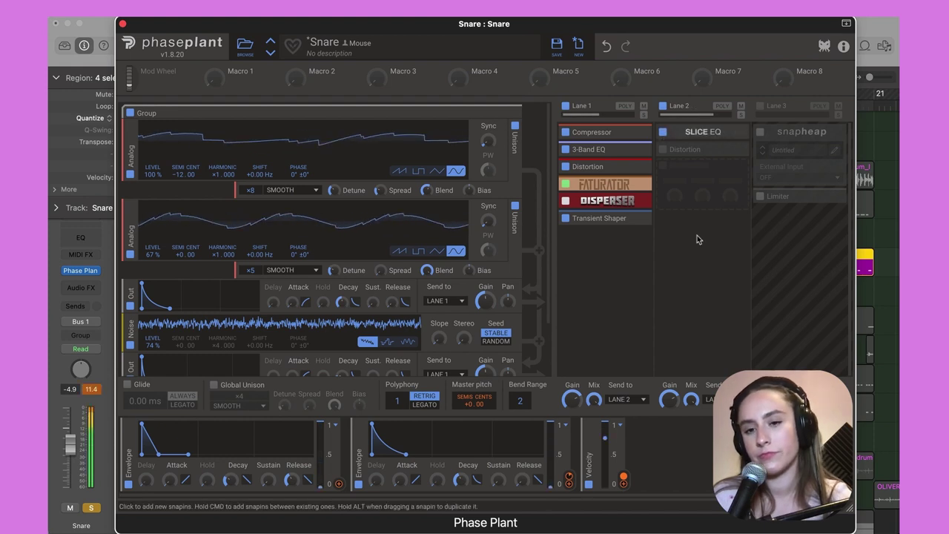
click(663, 150)
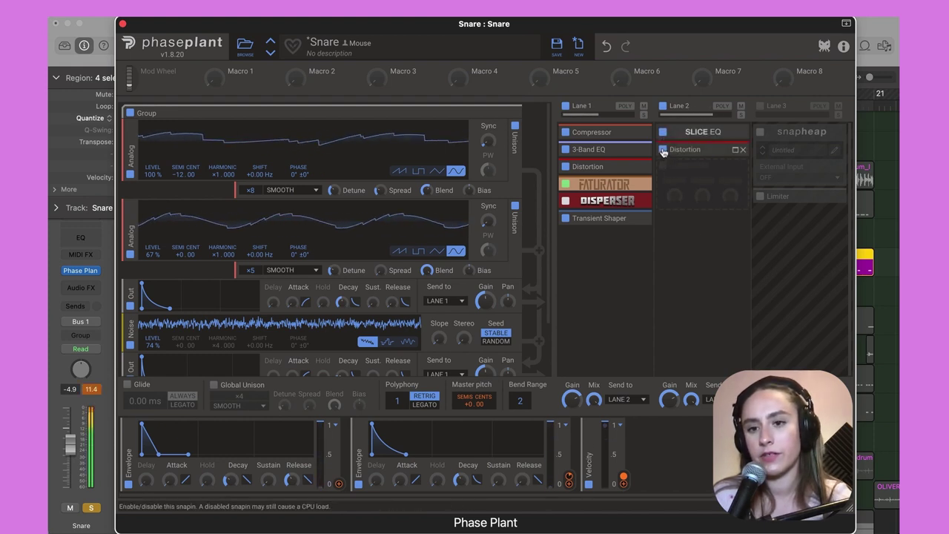
click(760, 106)
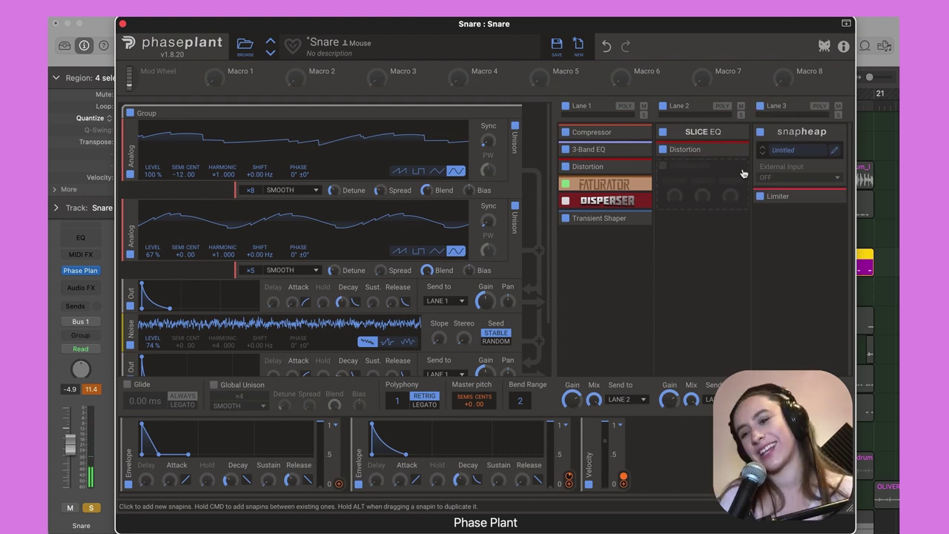
click(834, 150)
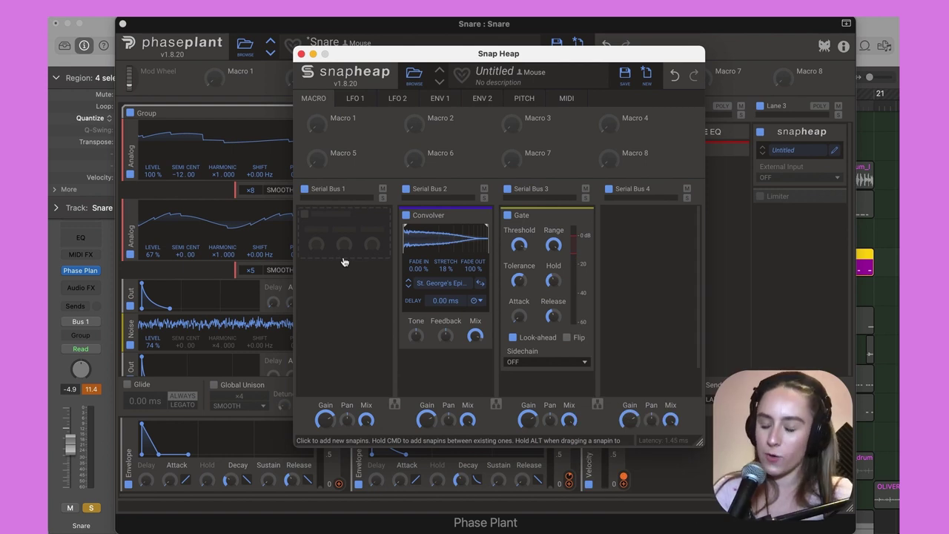
A/B the Snap Heap Convolver and set its fade-out to 100%.
click(407, 216)
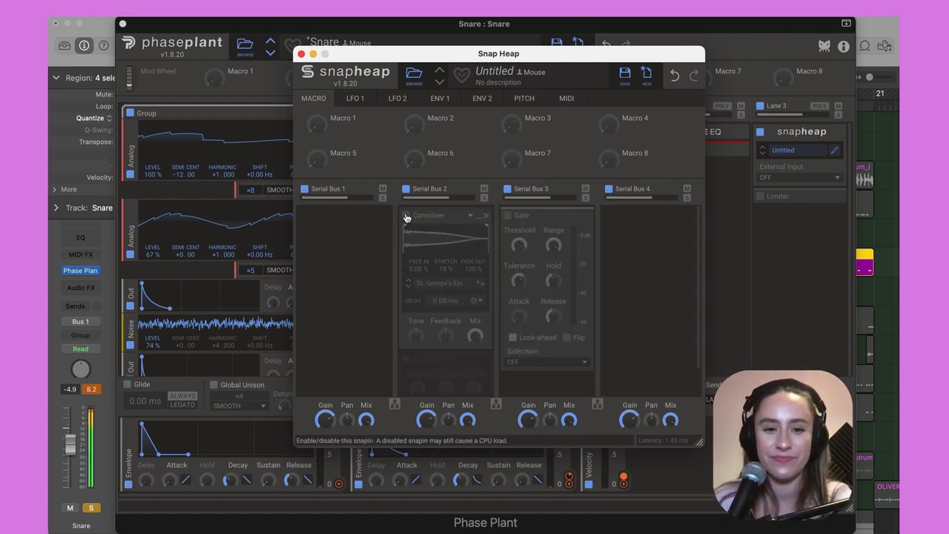
click(407, 216)
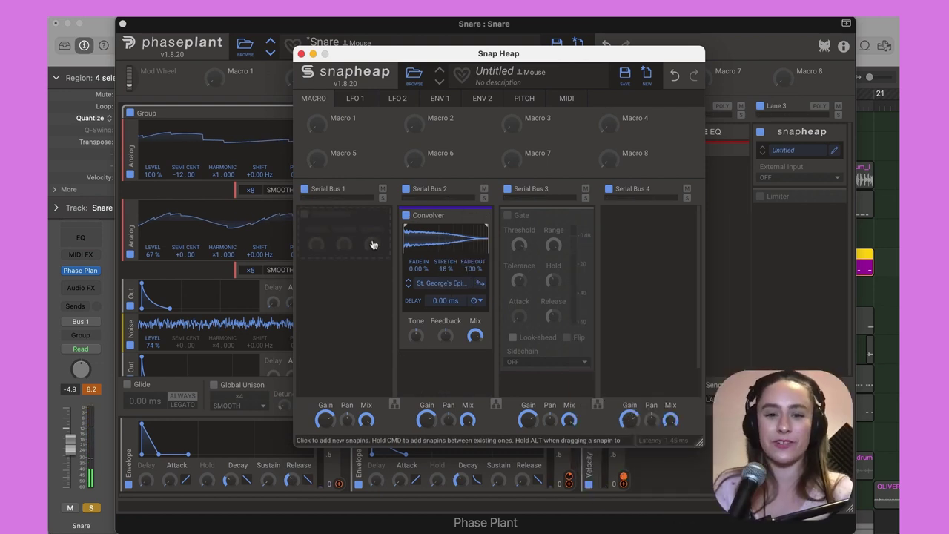
drag(486, 228, 405, 237)
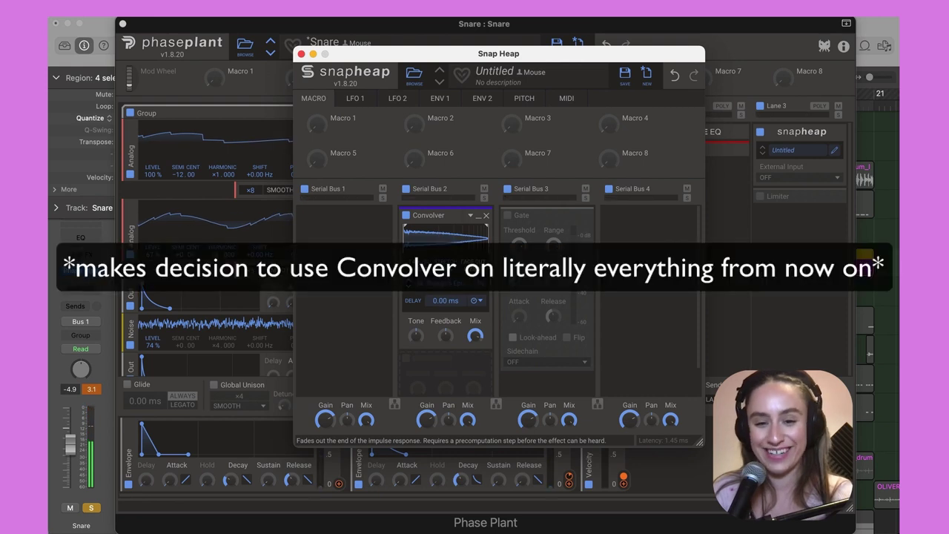
drag(478, 269, 478, 252)
text(1)
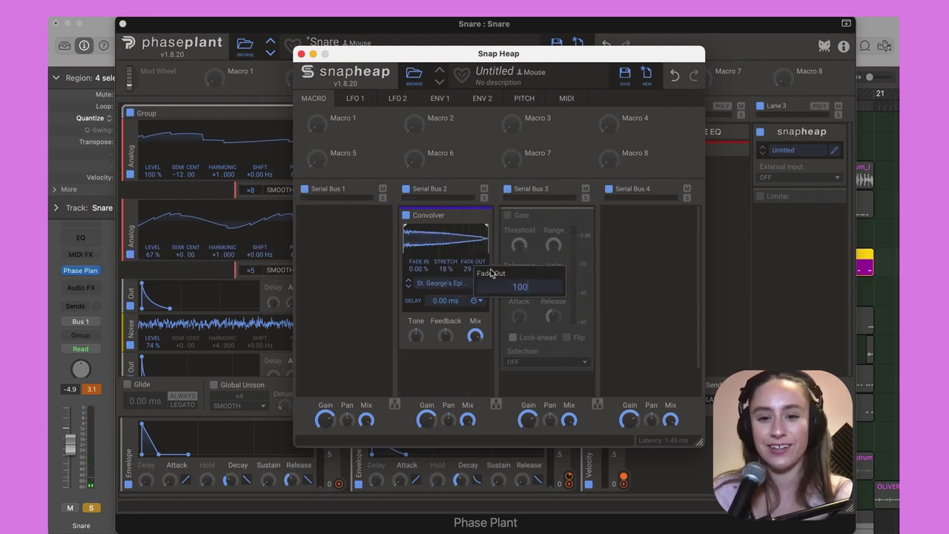
text(00)
key(Return)
Browse the Convolver's impulse responses, then switch on the Gate in Serial Bus 3.
click(441, 283)
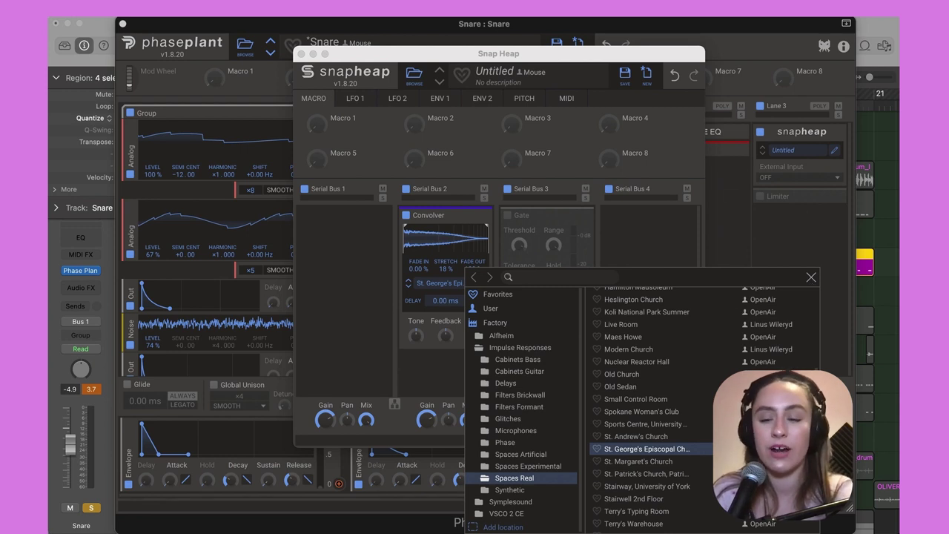
click(811, 277)
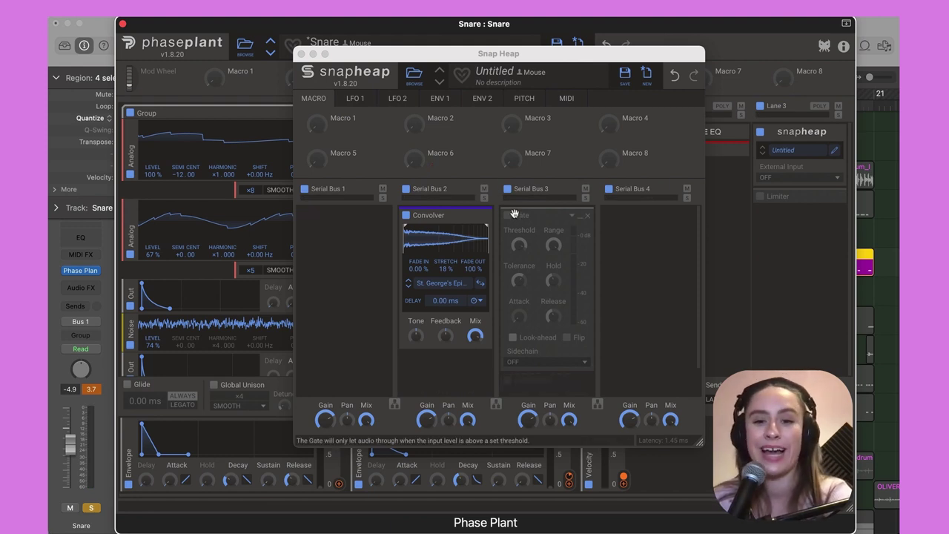
click(329, 255)
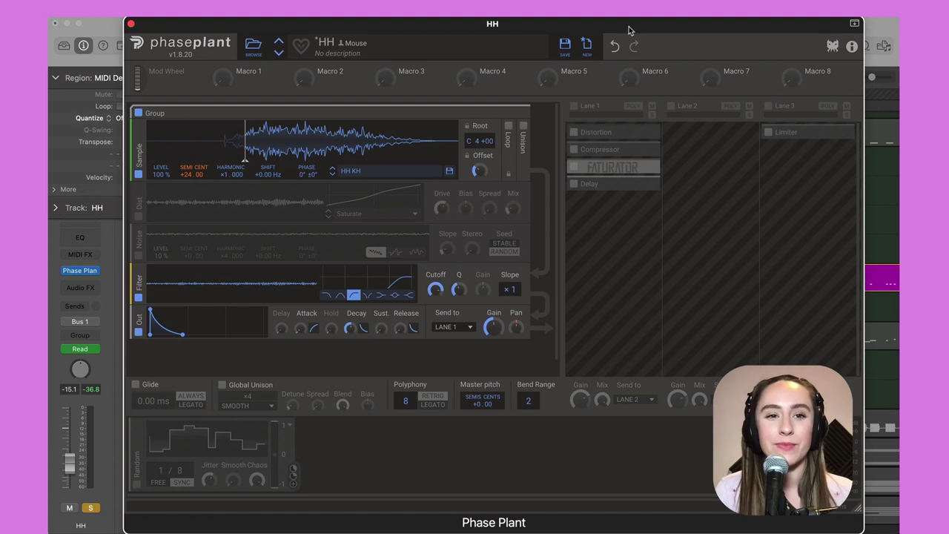
Enable the HH patch's Dist and Noise generators plus its Random modulator.
click(139, 215)
click(138, 255)
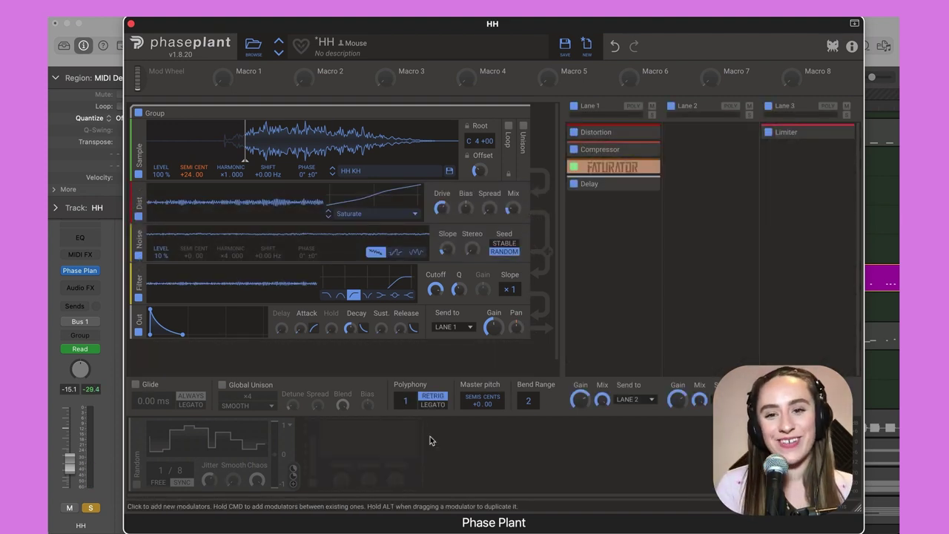
click(137, 483)
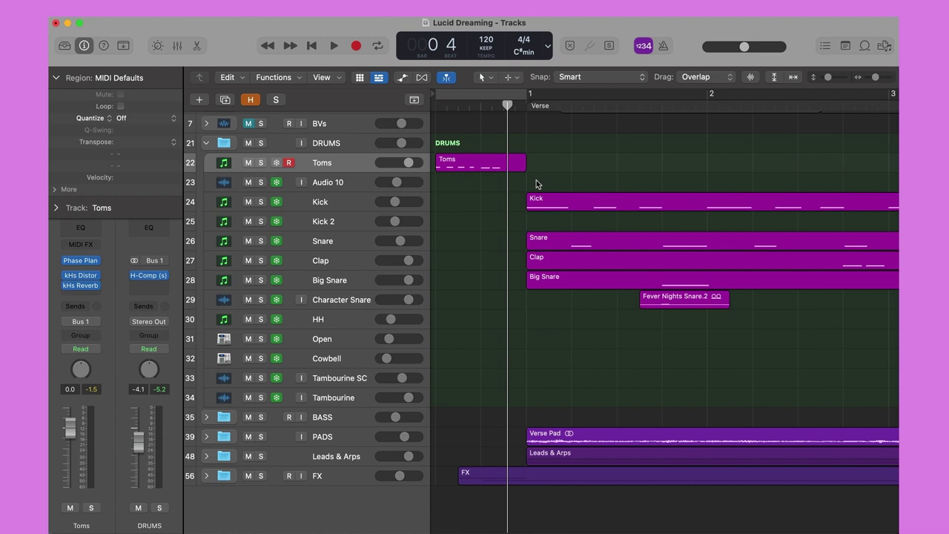
Briefly view the Toms' Phase Plant, close it, and bypass the Toms' kHs Distortion.
click(80, 264)
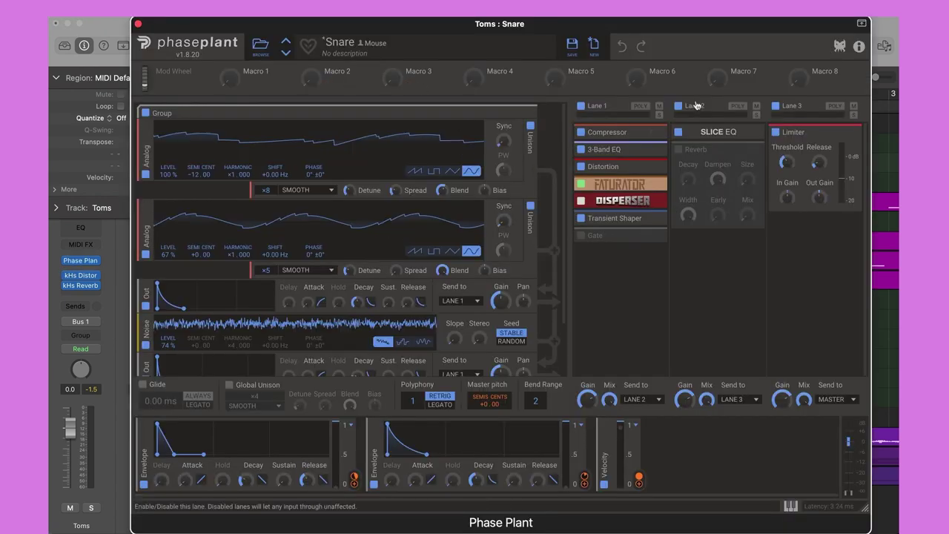
click(138, 24)
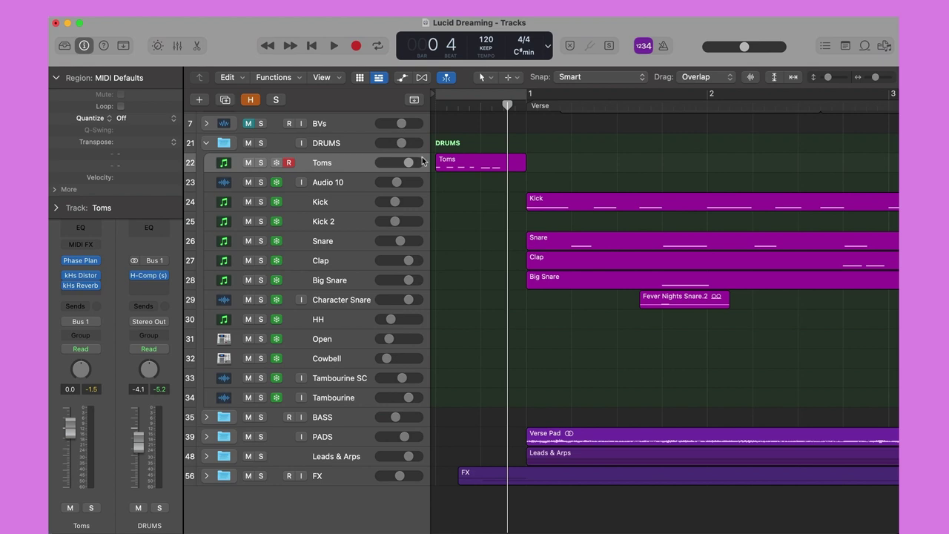
click(66, 275)
Loop and solo the Toms track, start playback, and turn the kHs Distortion back on.
click(494, 97)
click(260, 162)
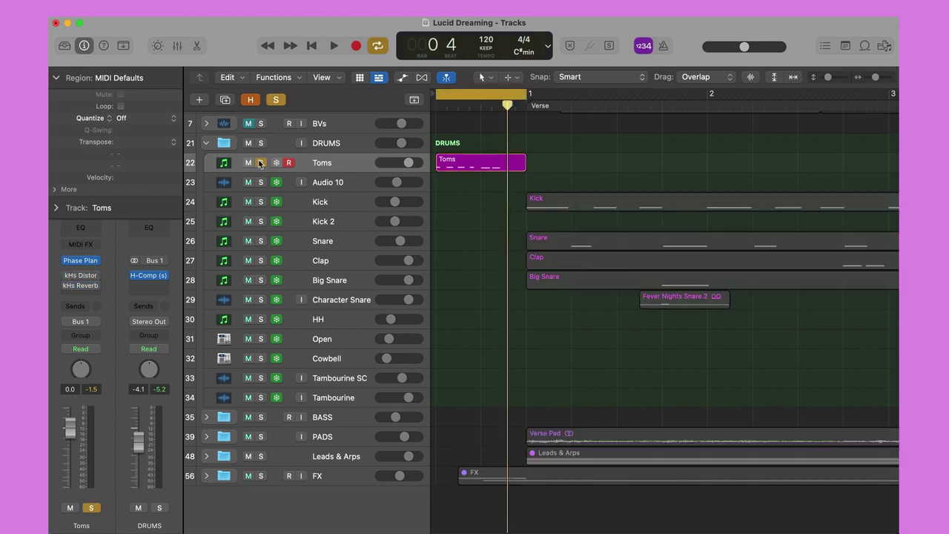
key(space)
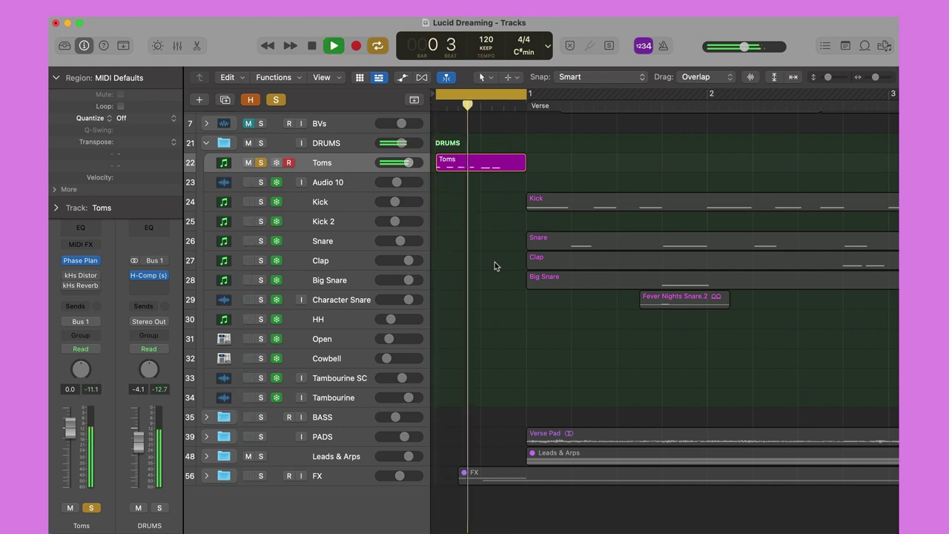
click(66, 275)
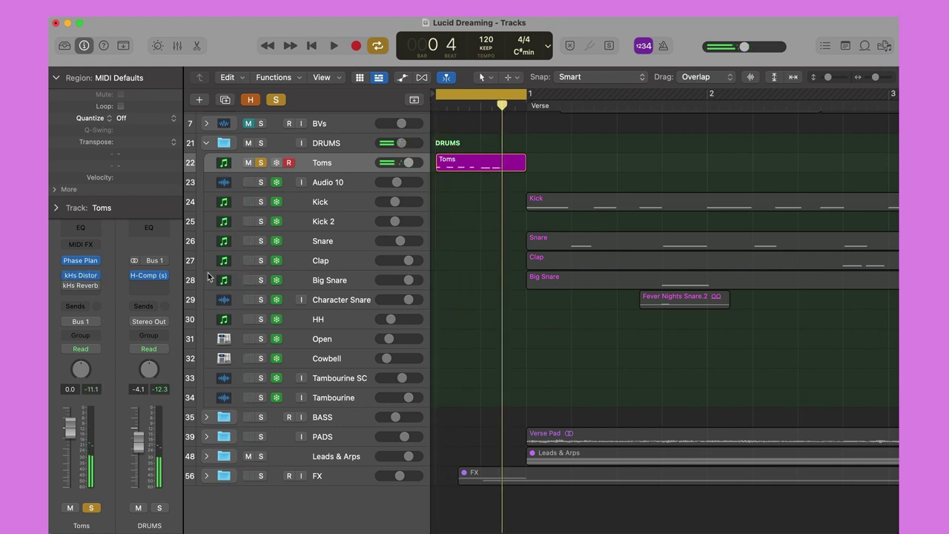
Audition the kHs Distortion settings, then open the kHs Reverb window and move it left.
click(82, 275)
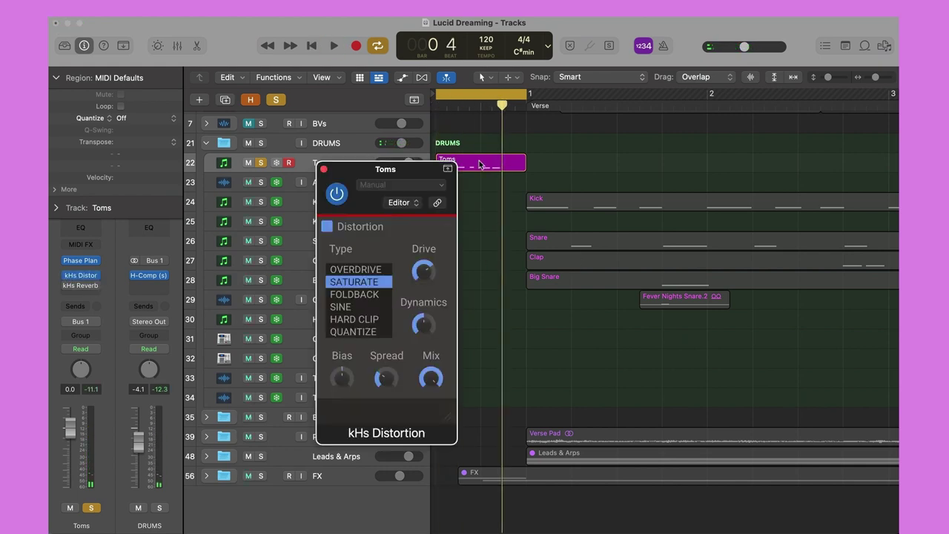
key(space)
click(323, 169)
key(space)
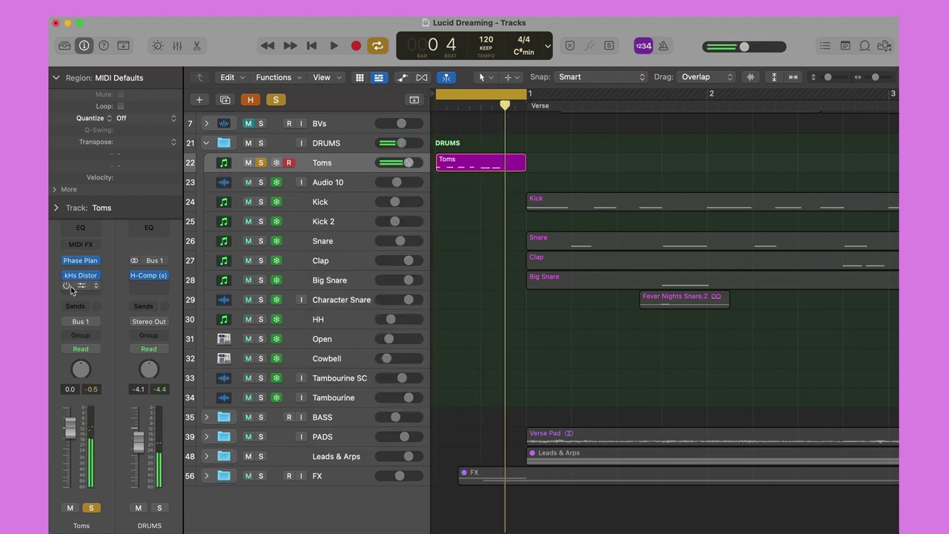
click(82, 285)
drag(334, 185, 178, 185)
key(space)
key(space)
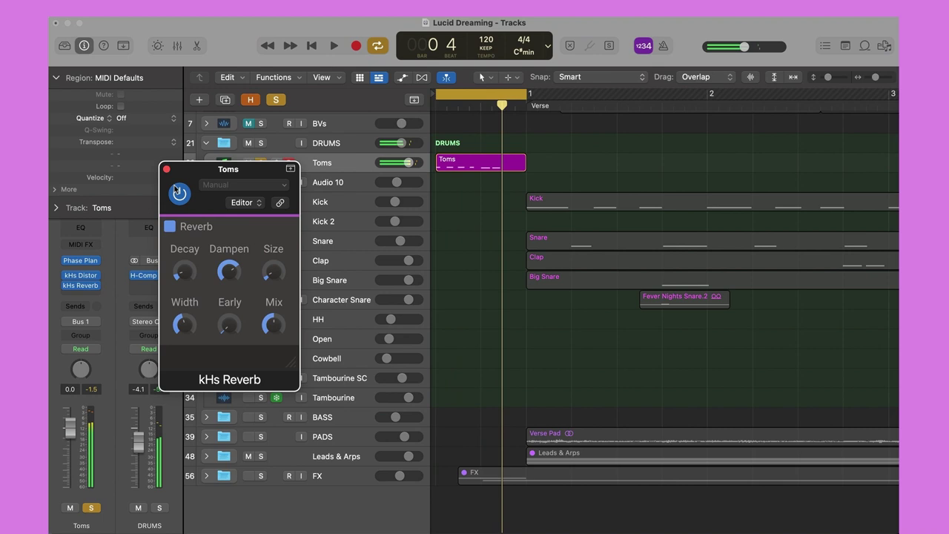